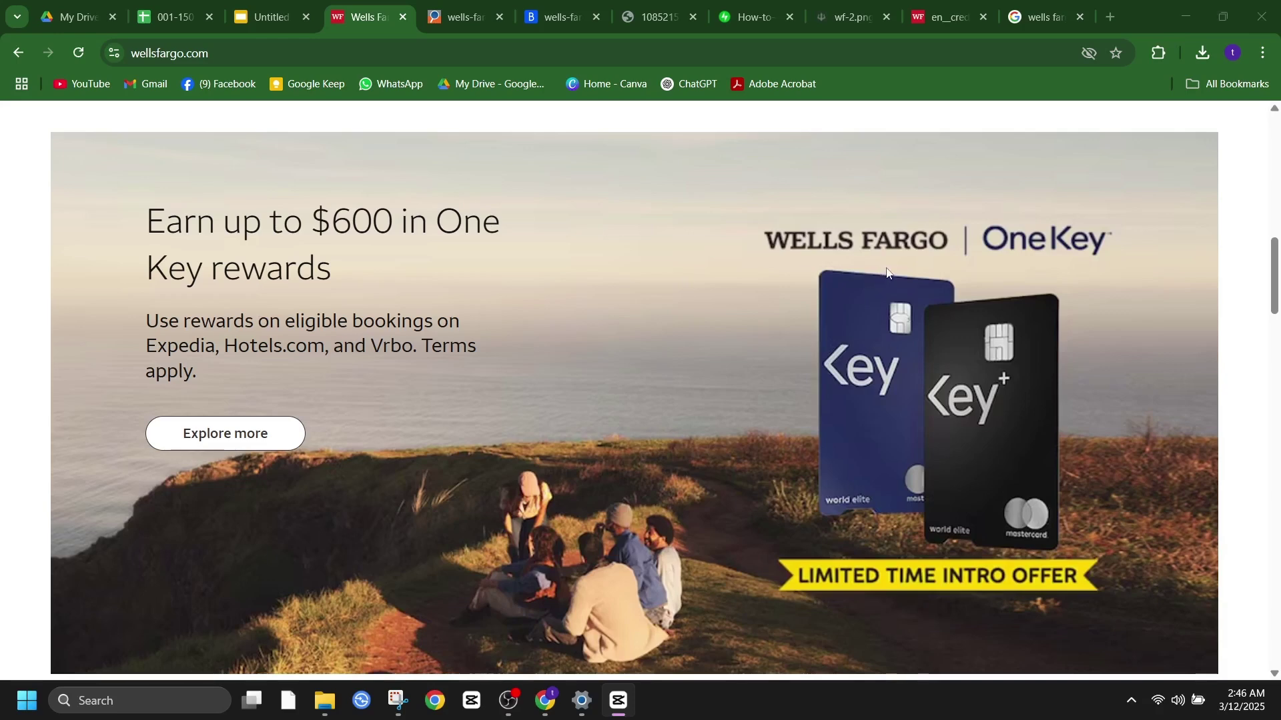
{"action": "scroll", "coordinate": [886, 272], "scroll_direction": "down", "scroll_amount": 2}
{"action": "scroll", "coordinate": [886, 272], "scroll_direction": "down", "scroll_amount": 2}
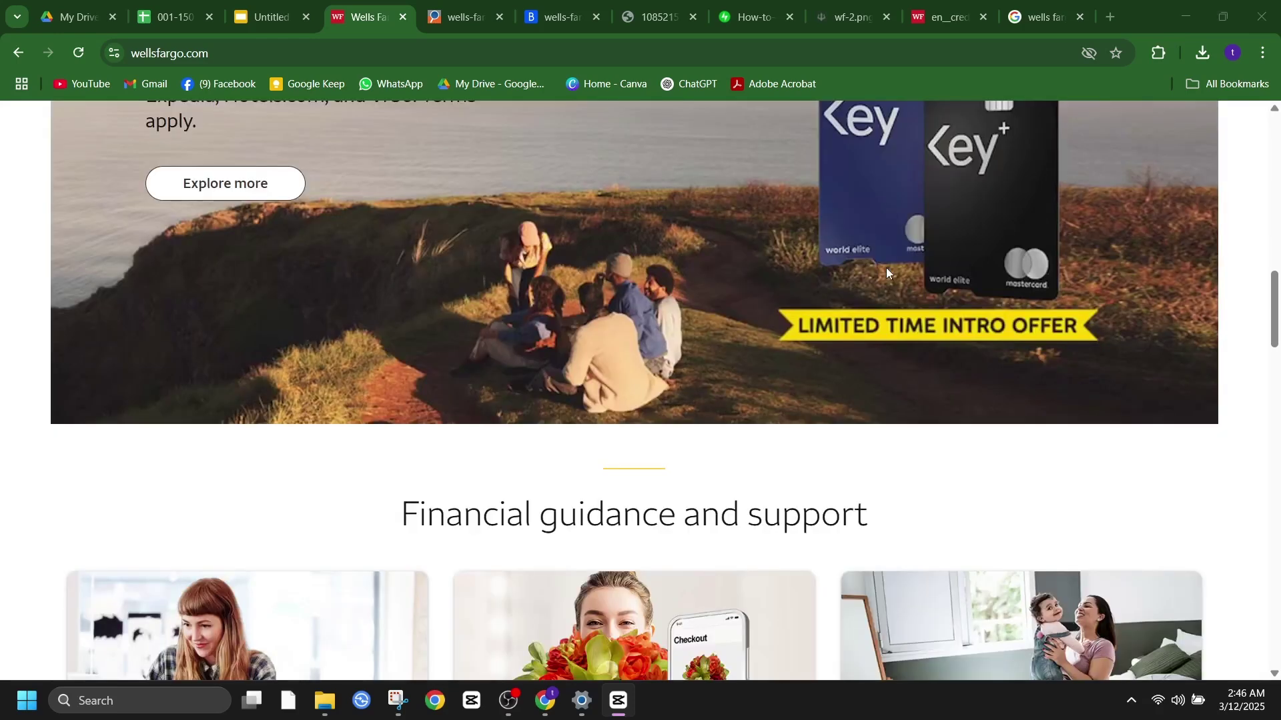
{"action": "scroll", "coordinate": [886, 273], "scroll_direction": "down", "scroll_amount": 2}
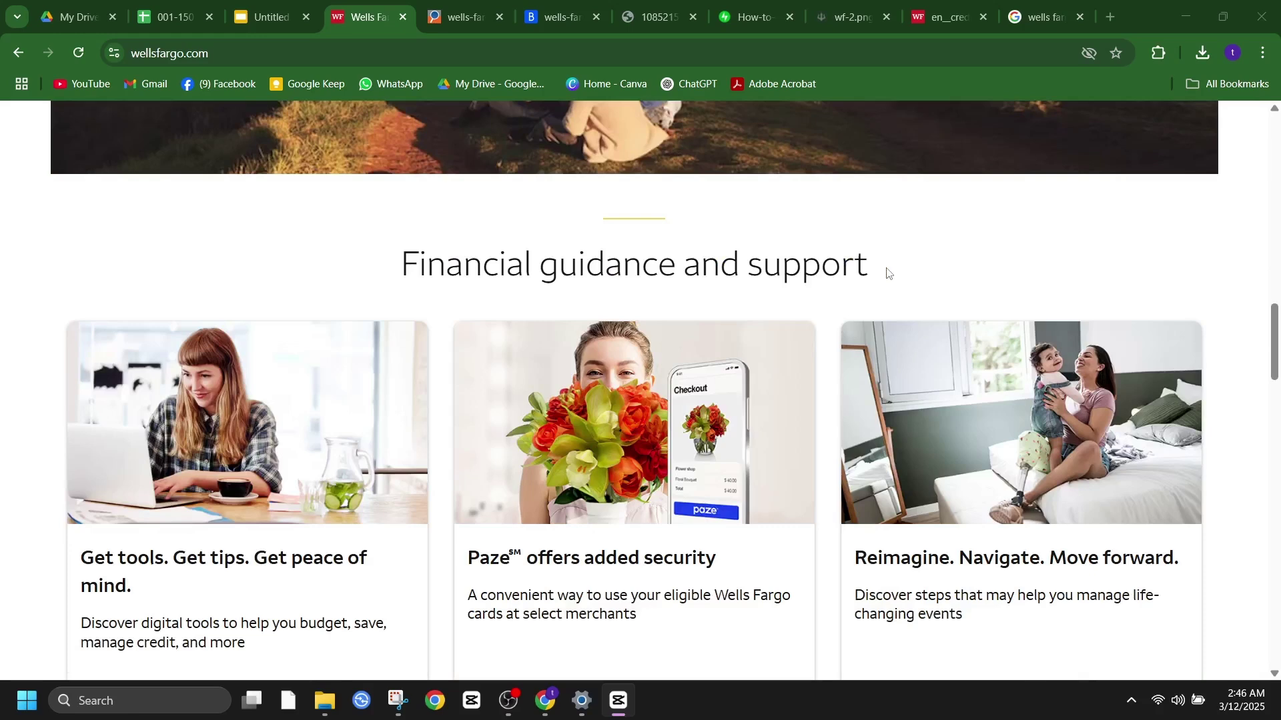
{"action": "scroll", "coordinate": [886, 273], "scroll_direction": "down", "scroll_amount": 1}
{"action": "scroll", "coordinate": [886, 273], "scroll_direction": "down", "scroll_amount": 1}
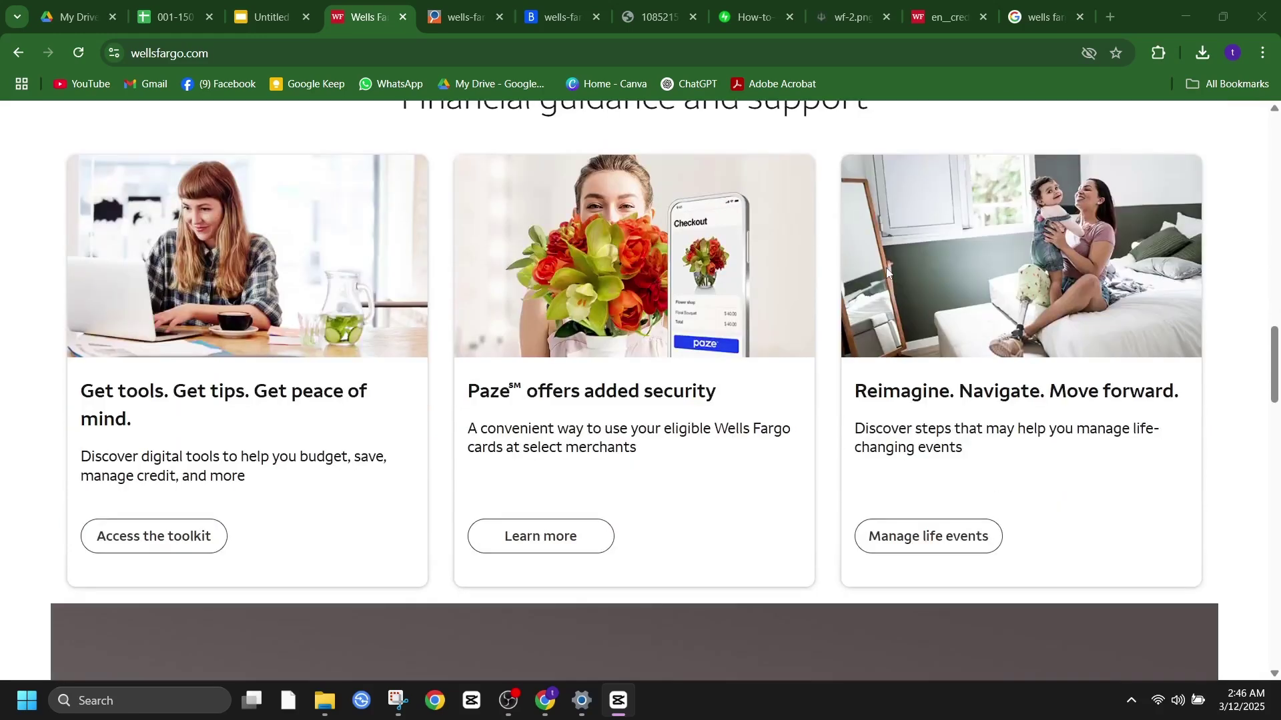
{"action": "scroll", "coordinate": [886, 272], "scroll_direction": "down", "scroll_amount": 2}
{"action": "scroll", "coordinate": [885, 273], "scroll_direction": "down", "scroll_amount": 1}
{"action": "scroll", "coordinate": [886, 272], "scroll_direction": "down", "scroll_amount": 2}
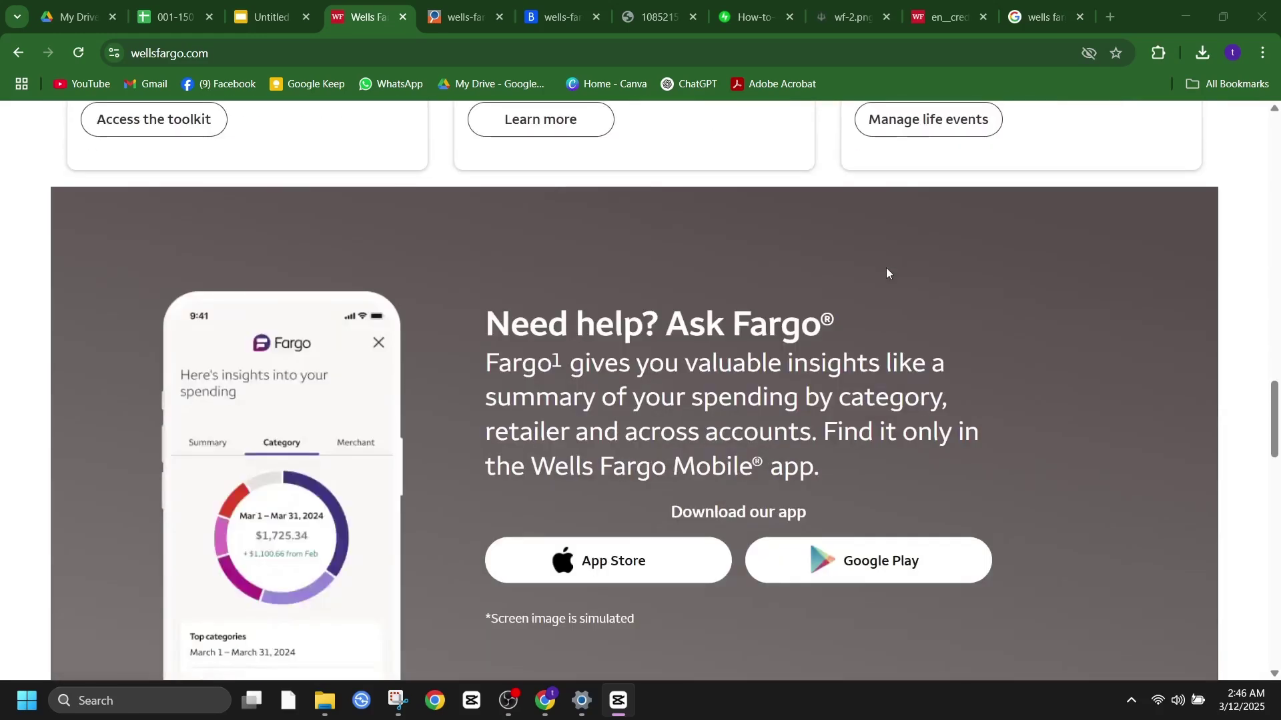
{"action": "scroll", "coordinate": [886, 267], "scroll_direction": "down", "scroll_amount": 1}
{"action": "scroll", "coordinate": [885, 267], "scroll_direction": "down", "scroll_amount": 2}
{"action": "scroll", "coordinate": [885, 267], "scroll_direction": "down", "scroll_amount": 2}
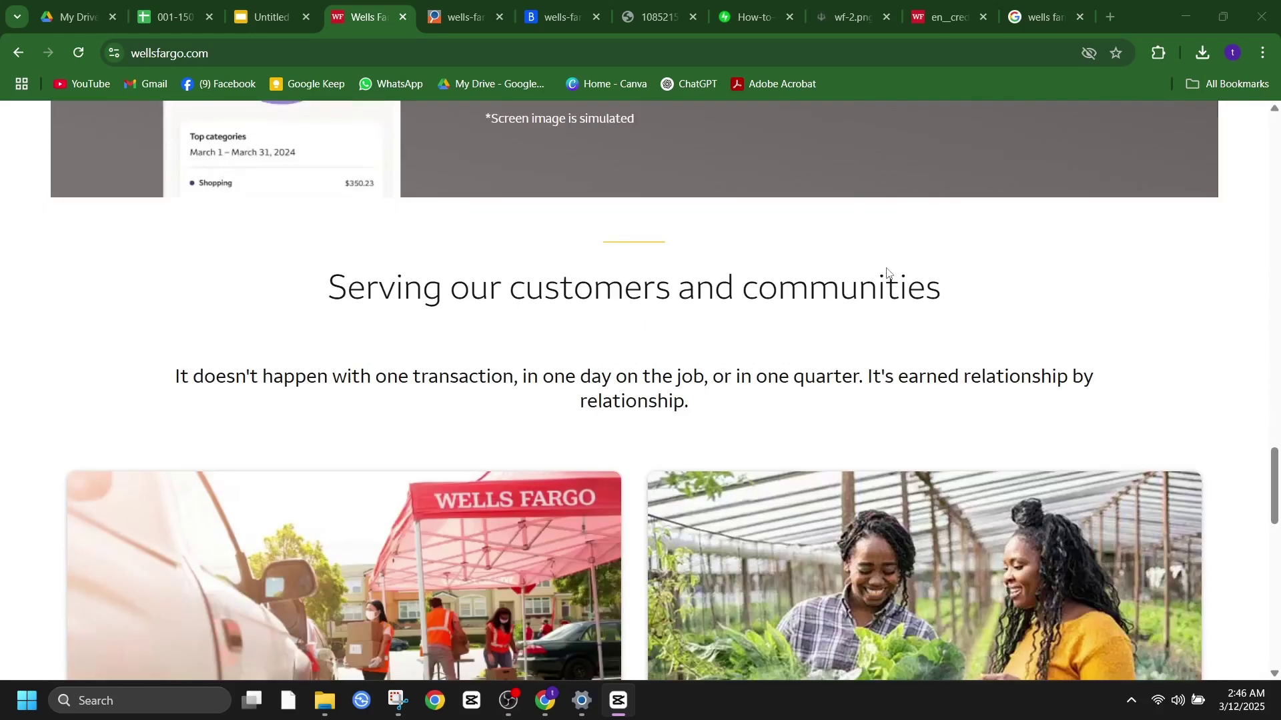
{"action": "scroll", "coordinate": [887, 272], "scroll_direction": "down", "scroll_amount": 1}
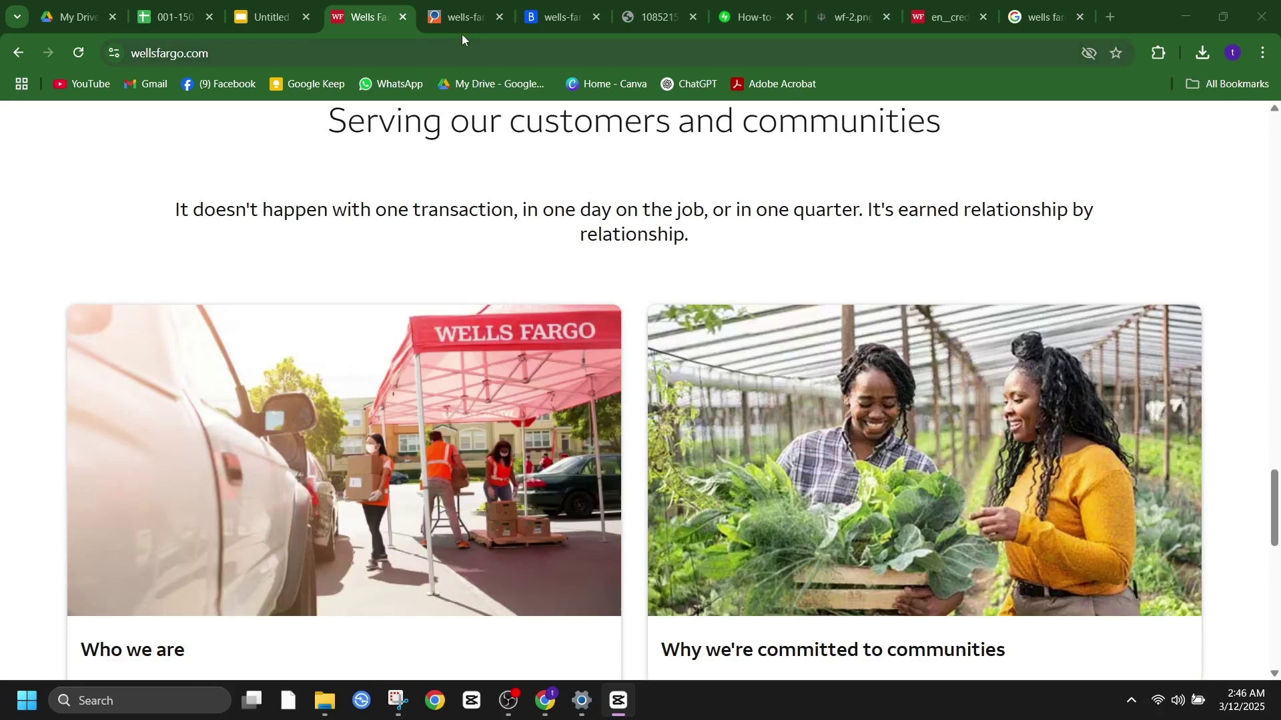
- Glance at the fake Wells Fargo login screenshot, then return to the homepage
{"action": "left_click", "coordinate": [467, 16]}
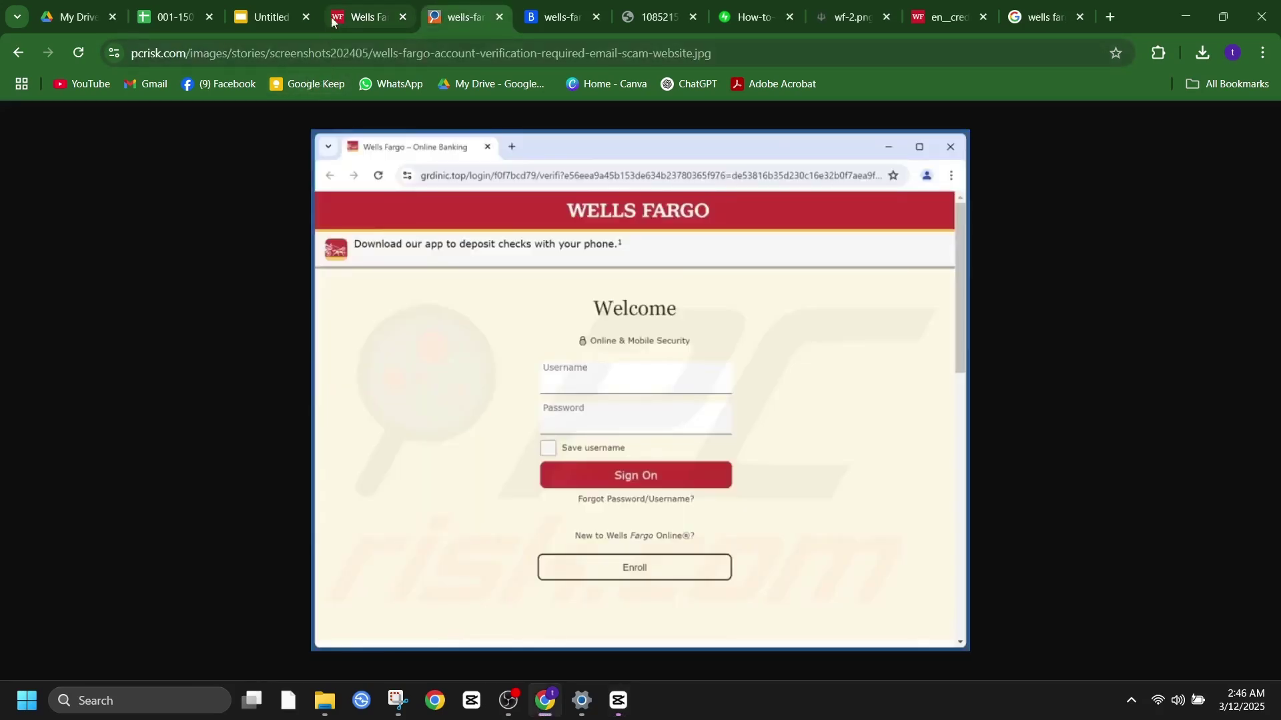
{"action": "left_click", "coordinate": [366, 17]}
{"action": "scroll", "coordinate": [611, 265], "scroll_direction": "down", "scroll_amount": 2}
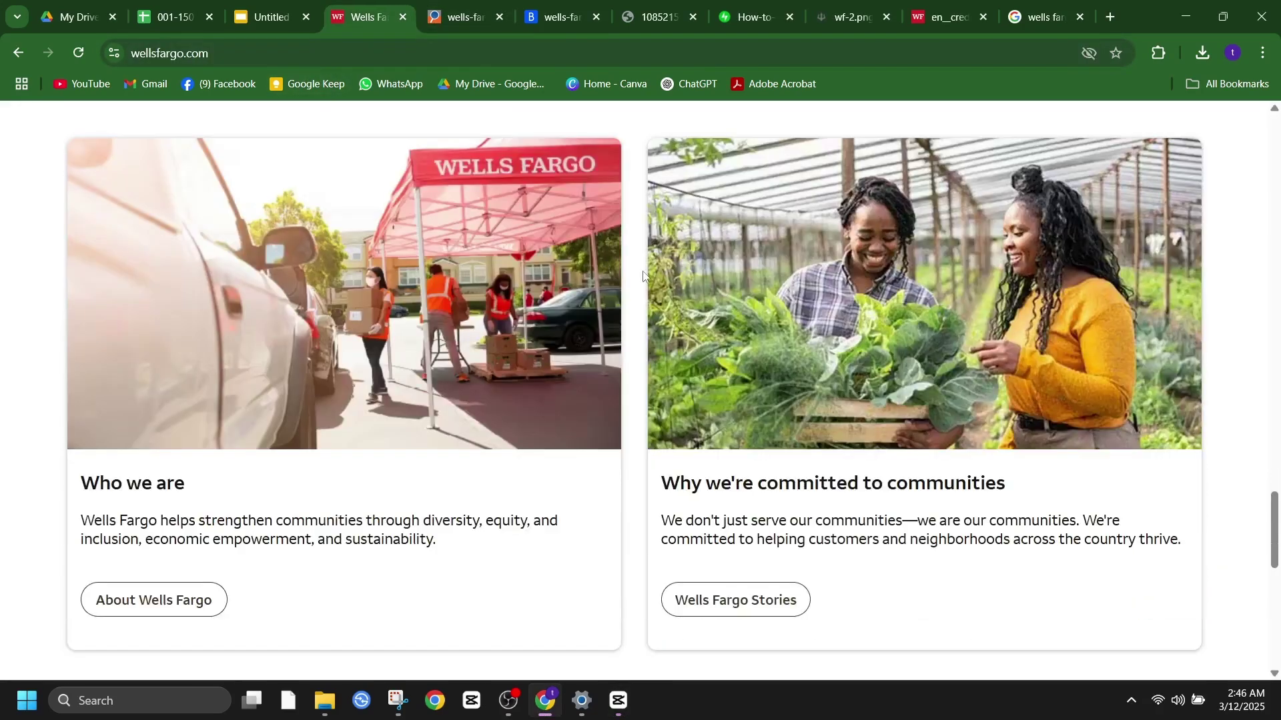
{"action": "scroll", "coordinate": [649, 286], "scroll_direction": "down", "scroll_amount": 2}
{"action": "scroll", "coordinate": [649, 293], "scroll_direction": "down", "scroll_amount": 2}
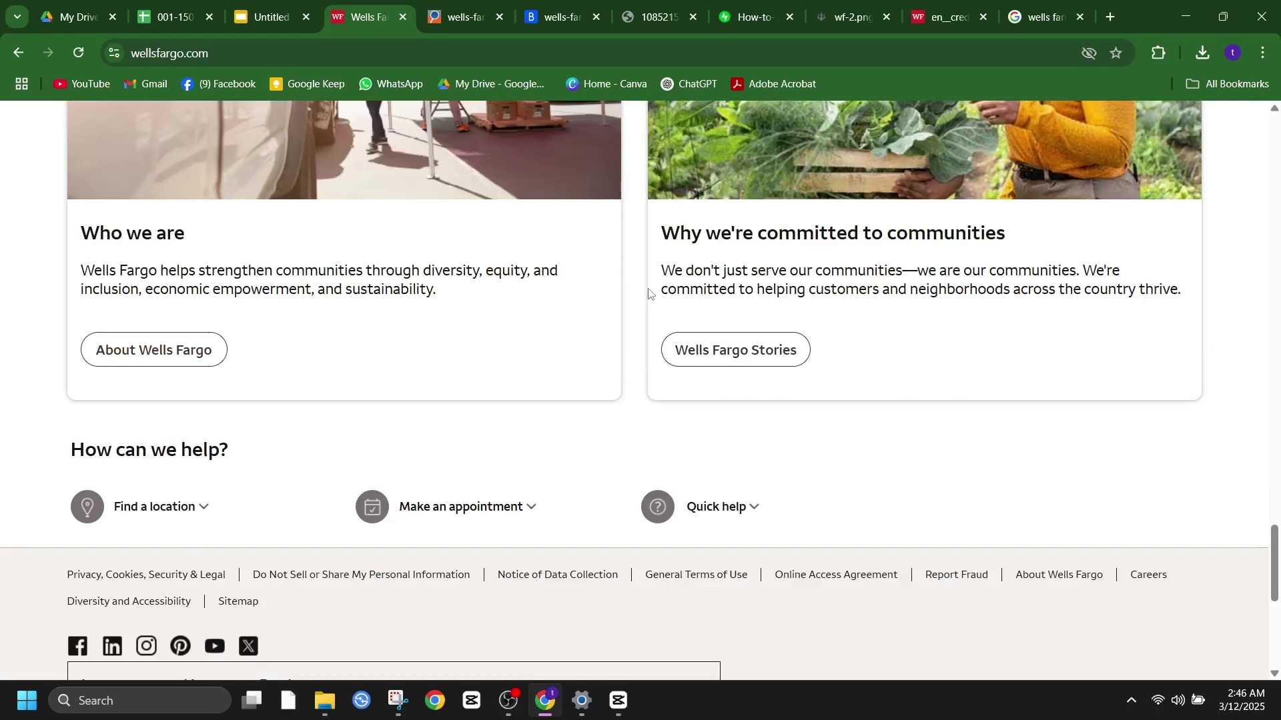
{"action": "scroll", "coordinate": [648, 293], "scroll_direction": "down", "scroll_amount": 3}
{"action": "scroll", "coordinate": [615, 250], "scroll_direction": "down", "scroll_amount": 1}
{"action": "scroll", "coordinate": [713, 265], "scroll_direction": "down", "scroll_amount": 1}
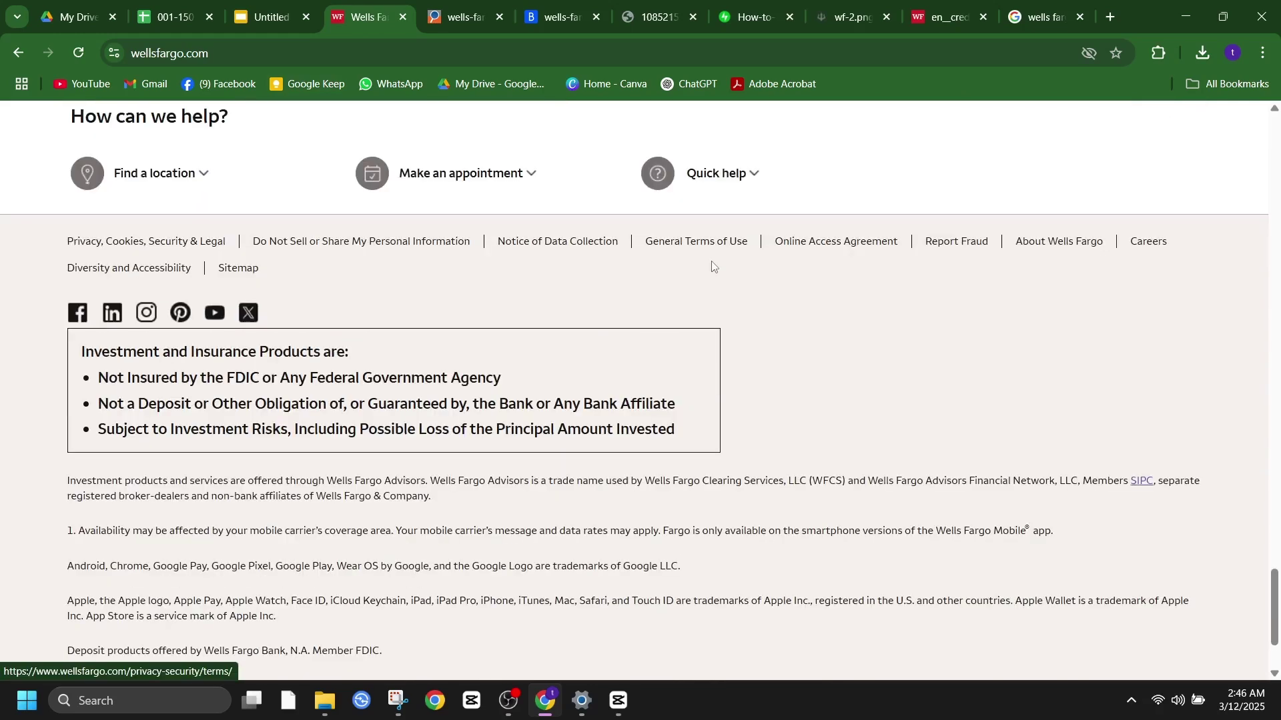
{"action": "scroll", "coordinate": [712, 265], "scroll_direction": "down", "scroll_amount": 2}
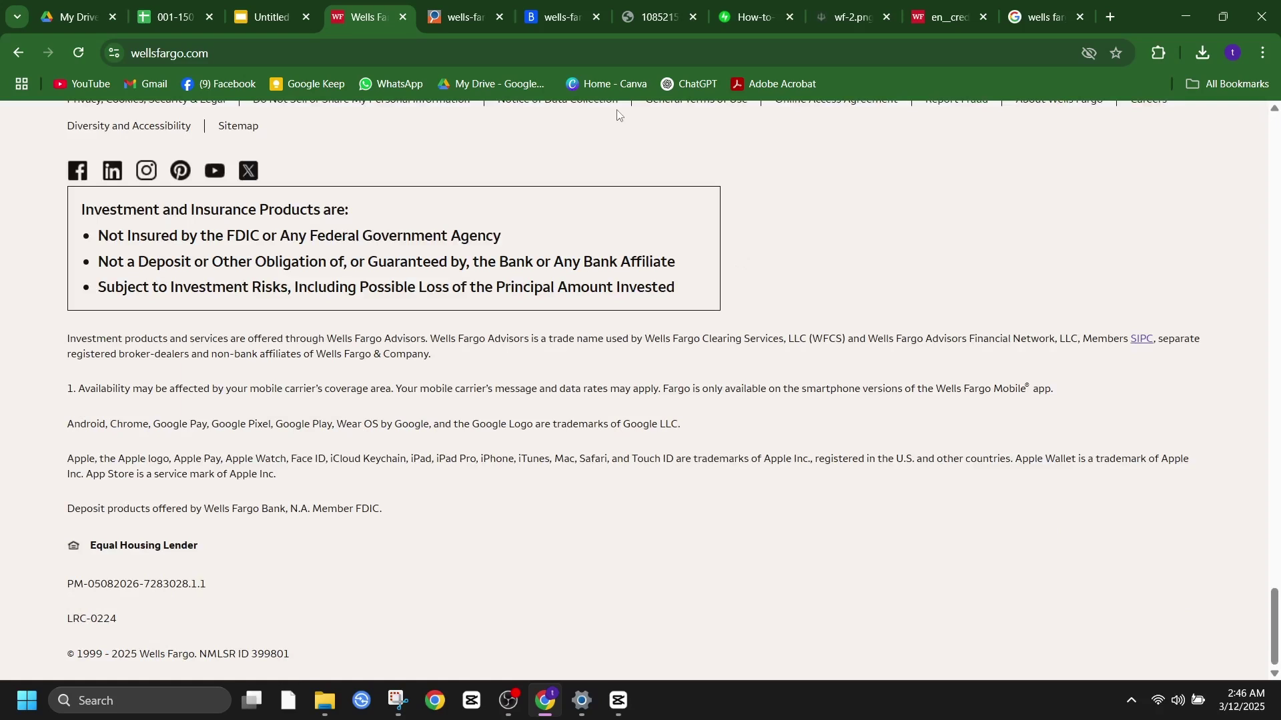
- Move past the fake login screenshot to the Wells Fargo Accounts menu image
{"action": "key", "text": "ctrl+Tab"}
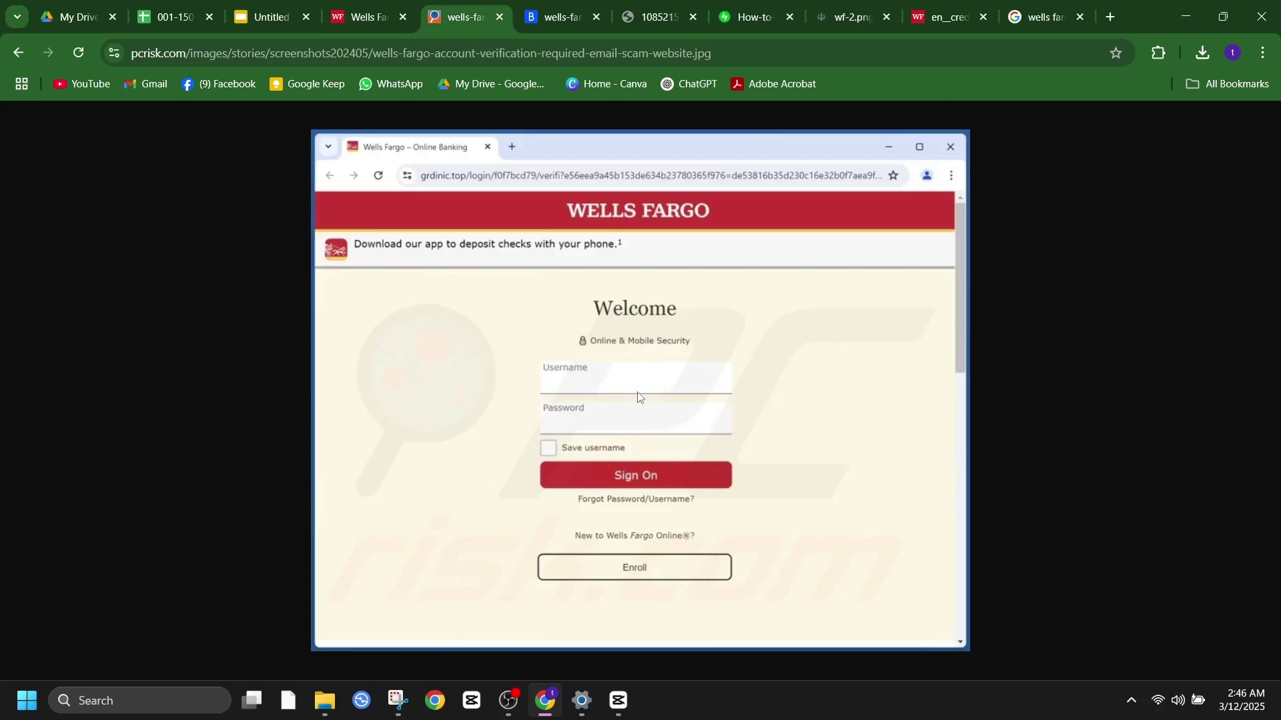
{"action": "key", "text": "ctrl+Tab"}
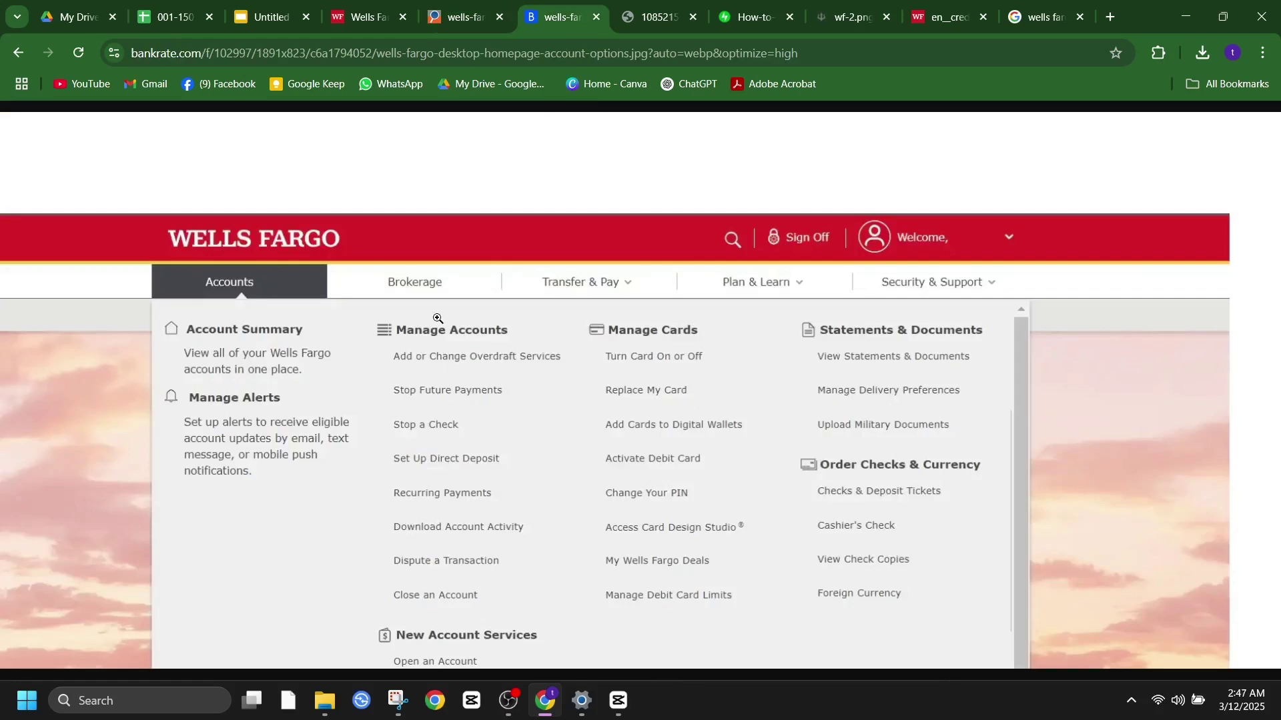
- Move past the Download Account Activity menu image to the download-activity form guide
{"action": "key", "text": "ctrl+Tab"}
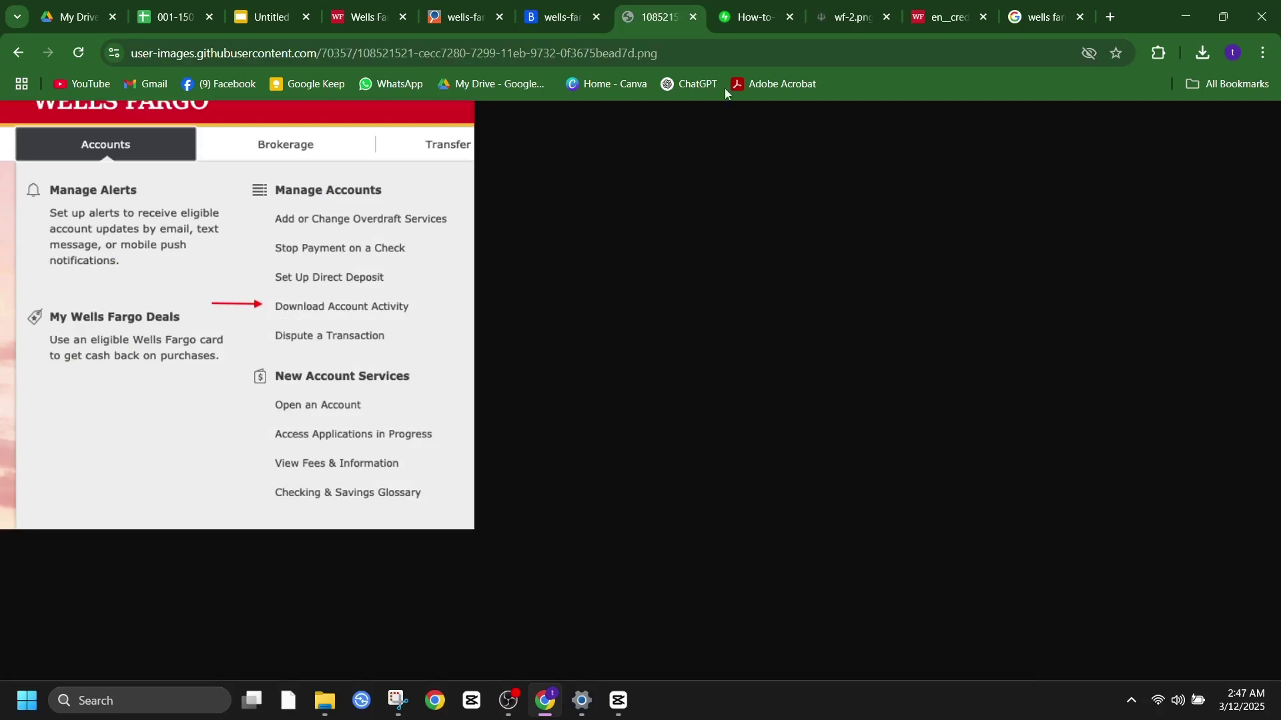
{"action": "key", "text": "ctrl+Tab"}
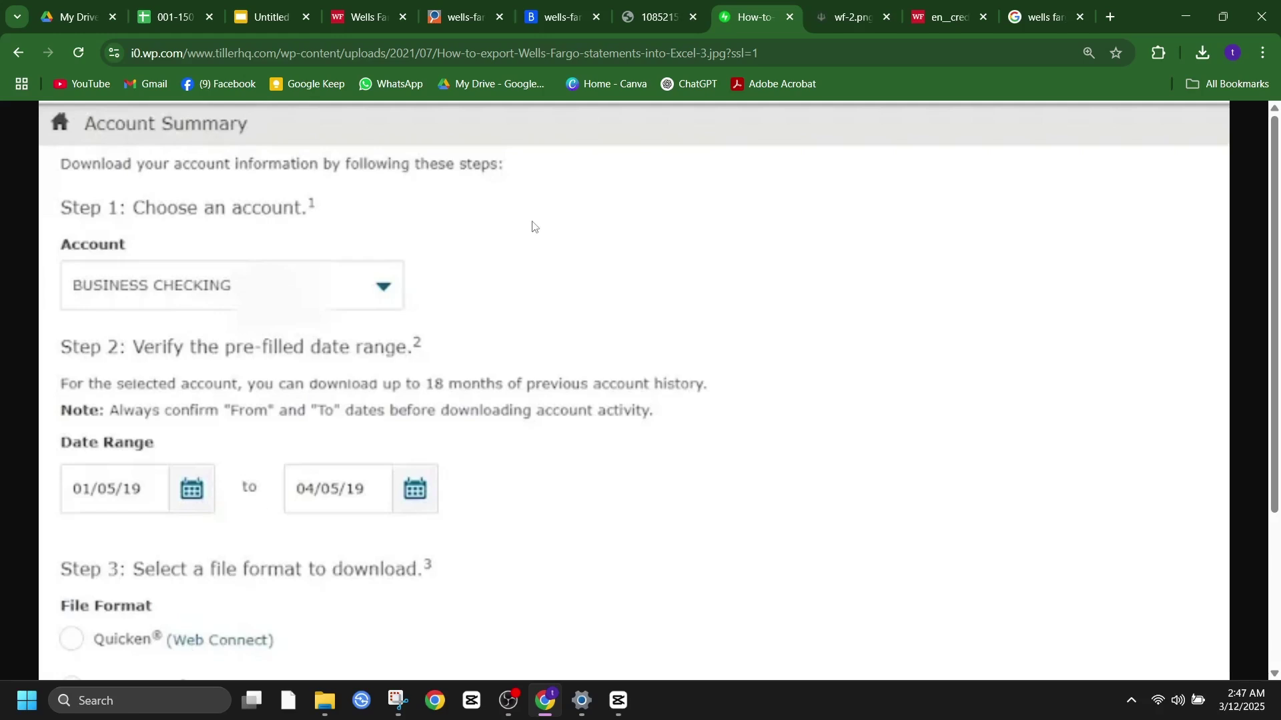
- Zoom in and out on the wf-2.png account summary image, then open the statement guide
{"action": "left_click", "coordinate": [849, 21]}
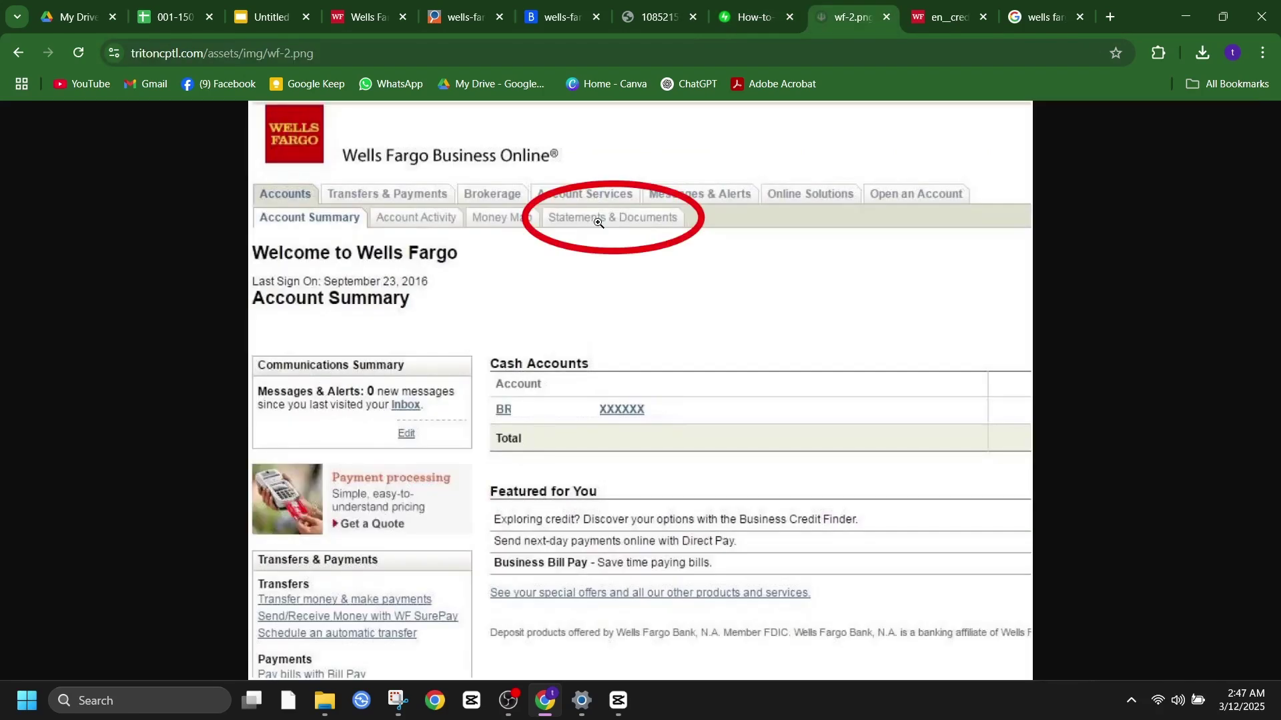
{"action": "left_click", "coordinate": [598, 222]}
{"action": "left_click", "coordinate": [650, 288]}
{"action": "left_click", "coordinate": [950, 22]}
- Enlarge the en_credit statement guide and scroll to Special Terms Calculation
{"action": "left_click", "coordinate": [651, 174]}
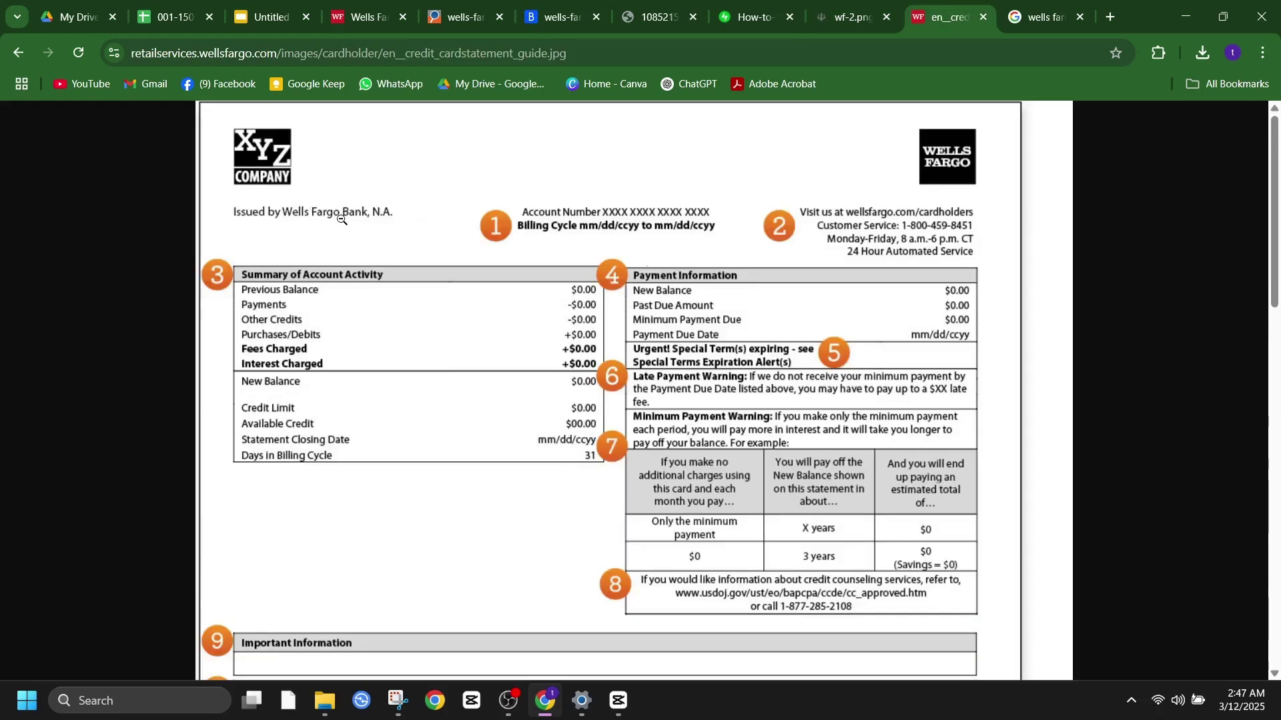
{"action": "scroll", "coordinate": [810, 323], "scroll_direction": "down", "scroll_amount": 2}
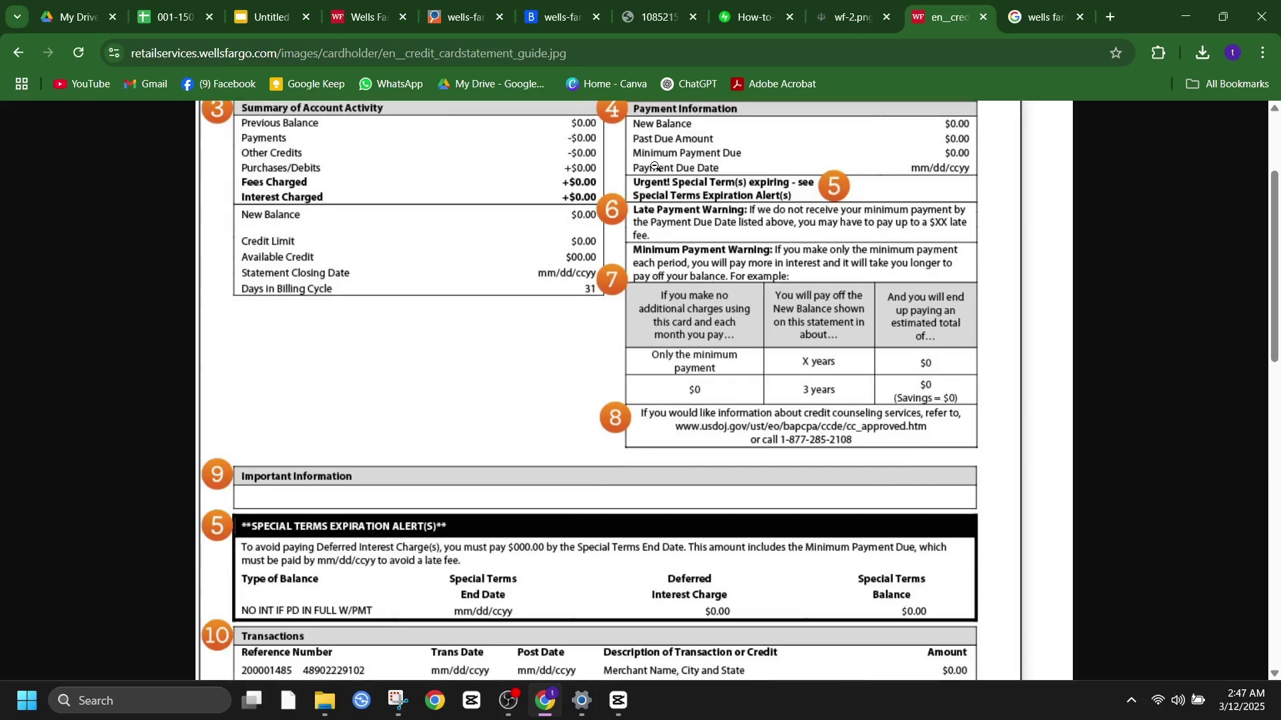
{"action": "scroll", "coordinate": [772, 276], "scroll_direction": "down", "scroll_amount": 3}
{"action": "scroll", "coordinate": [711, 262], "scroll_direction": "down", "scroll_amount": 2}
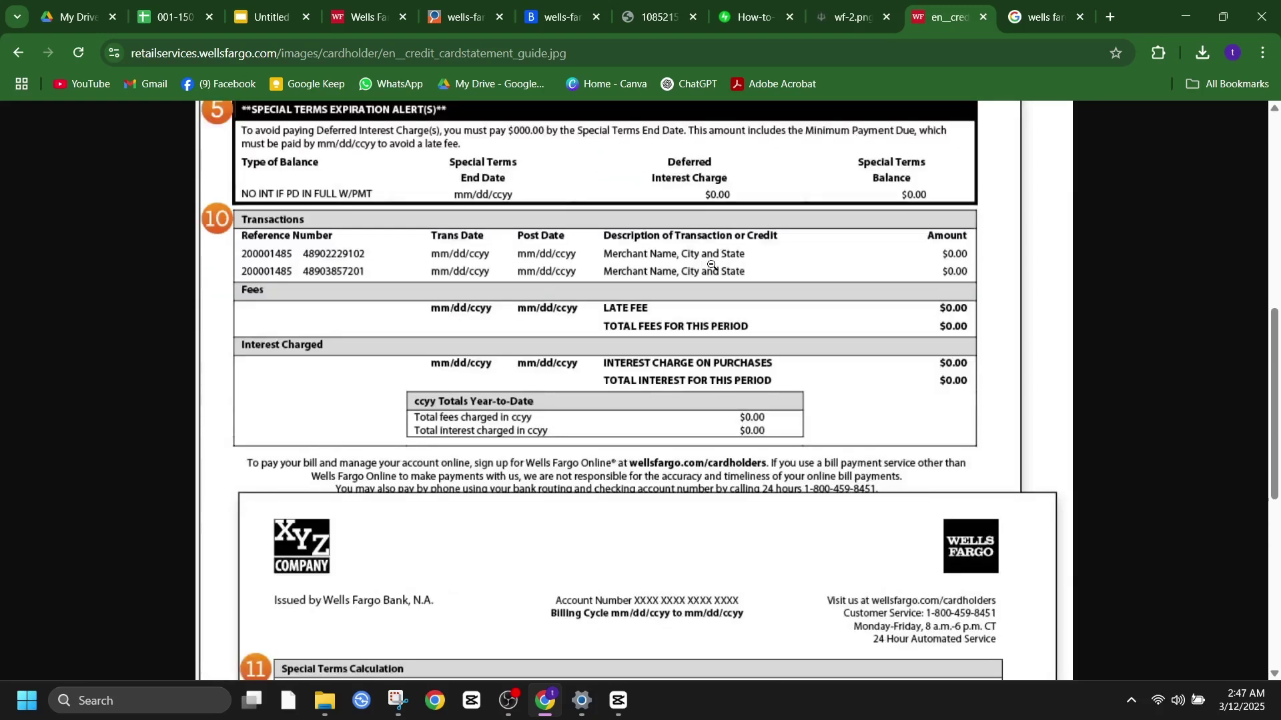
{"action": "scroll", "coordinate": [710, 264], "scroll_direction": "down", "scroll_amount": 2}
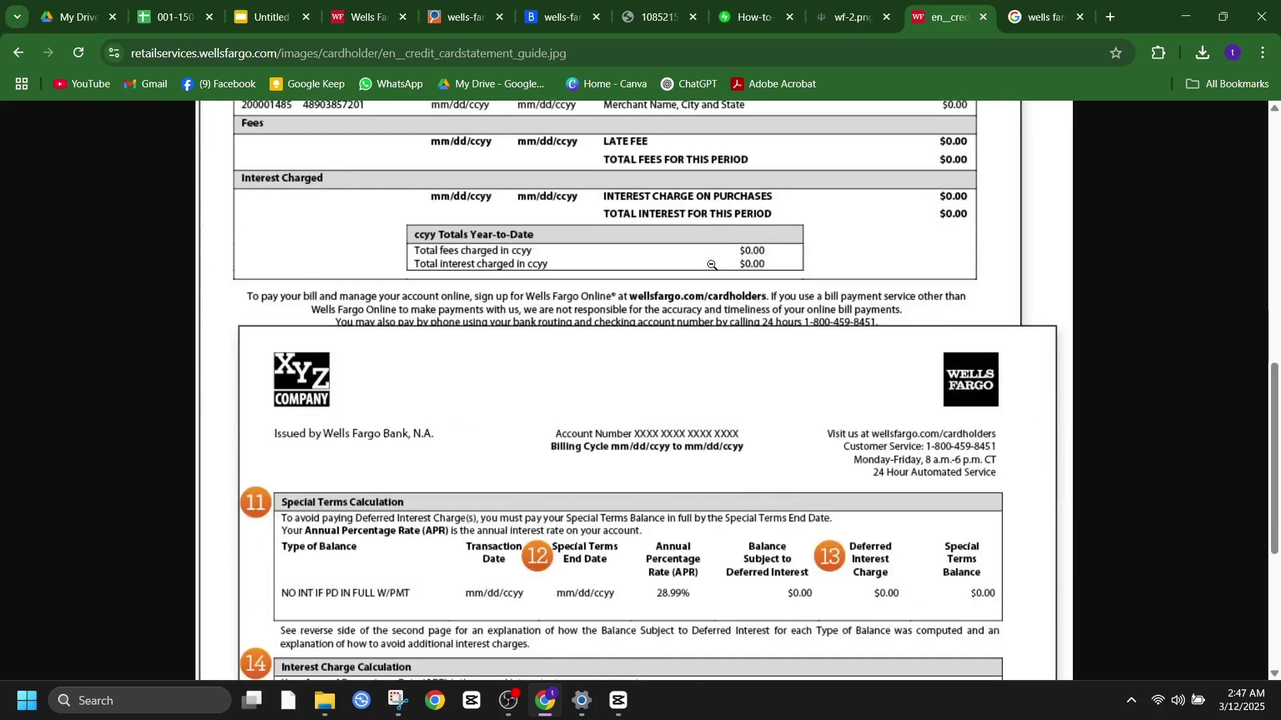